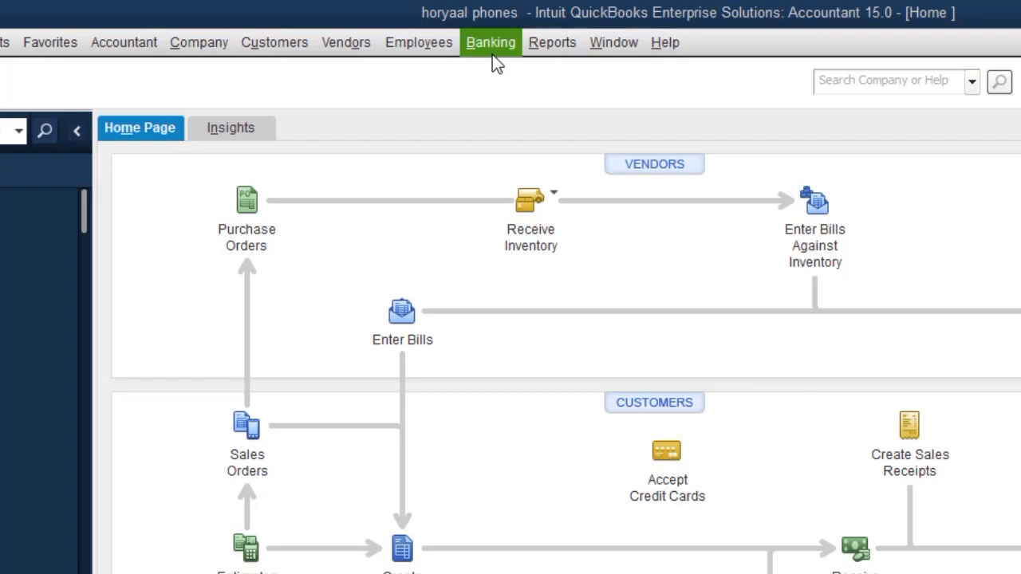
# - Open a new check and enter AL huda Phones as the payee
pyautogui.click(492, 53)
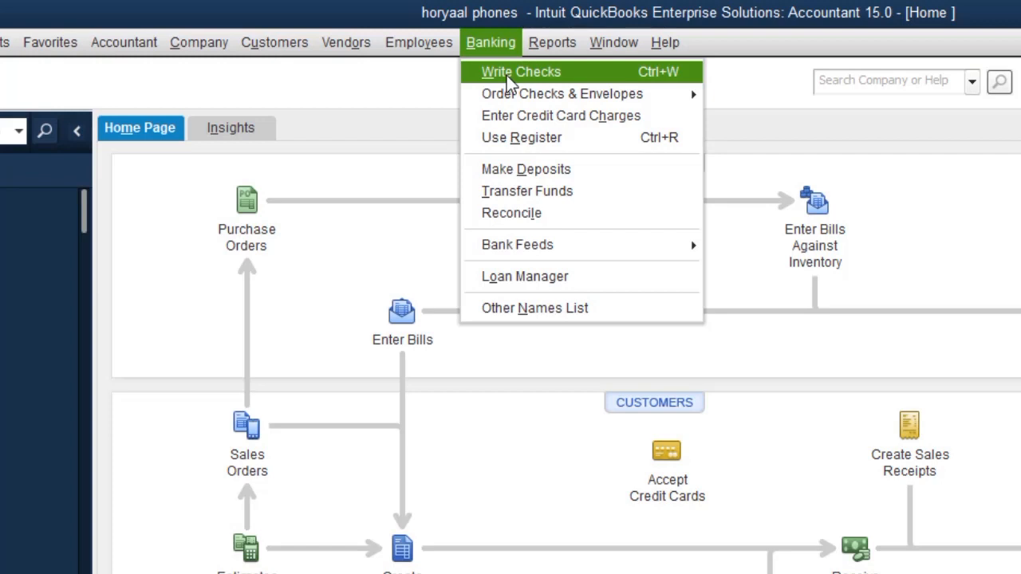
pyautogui.click(506, 75)
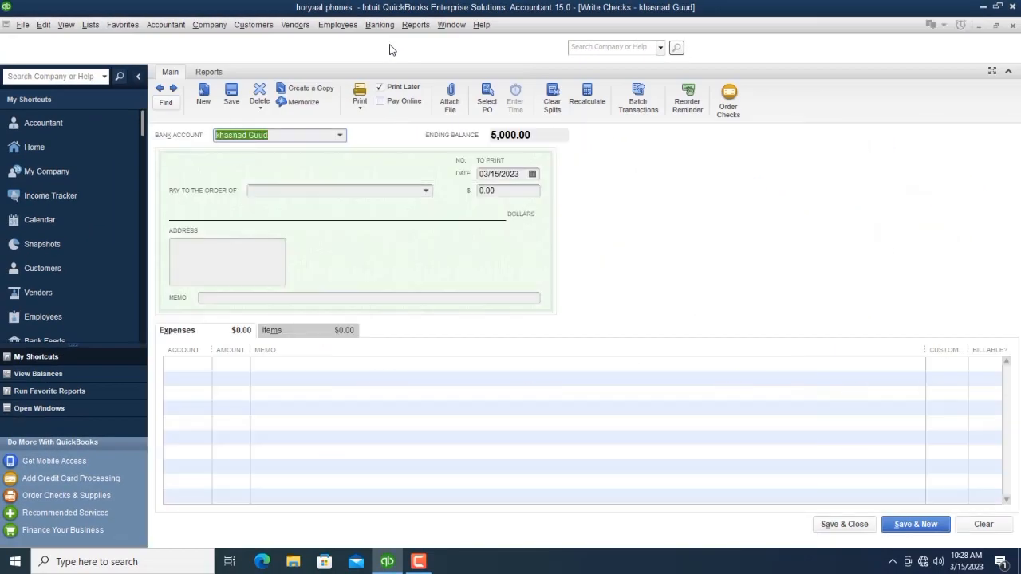
pyautogui.click(335, 193)
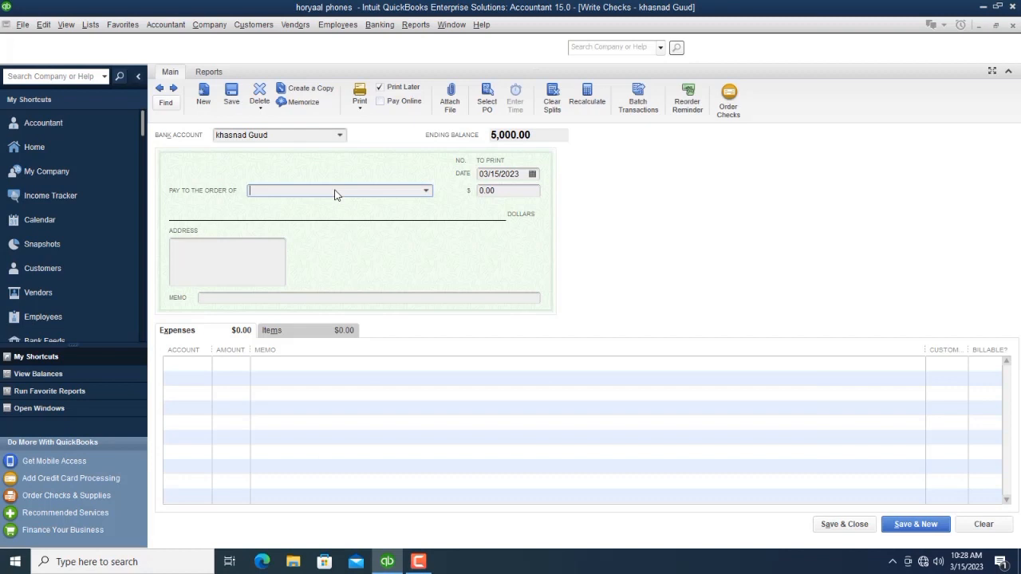
pyautogui.write('A')
pyautogui.press('BackSpace')
pyautogui.press('BackSpace')
pyautogui.write('al')
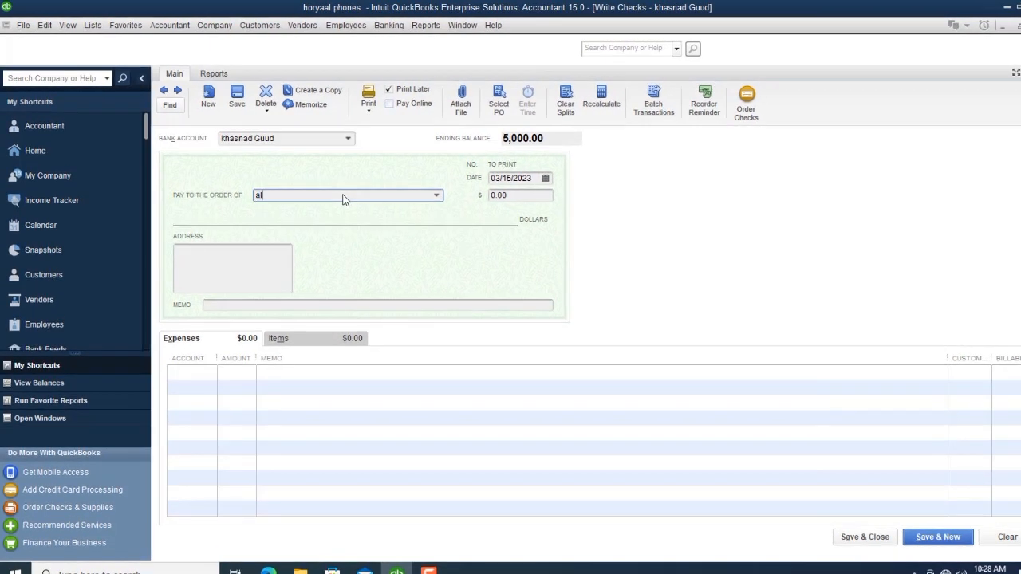
pyautogui.press('BackSpace')
pyautogui.press('BackSpace')
pyautogui.write('AL huda Phones')
# - Quick-add AL huda Phones to the name list as a vendor and date the check 03/15/2023
pyautogui.click(547, 179)
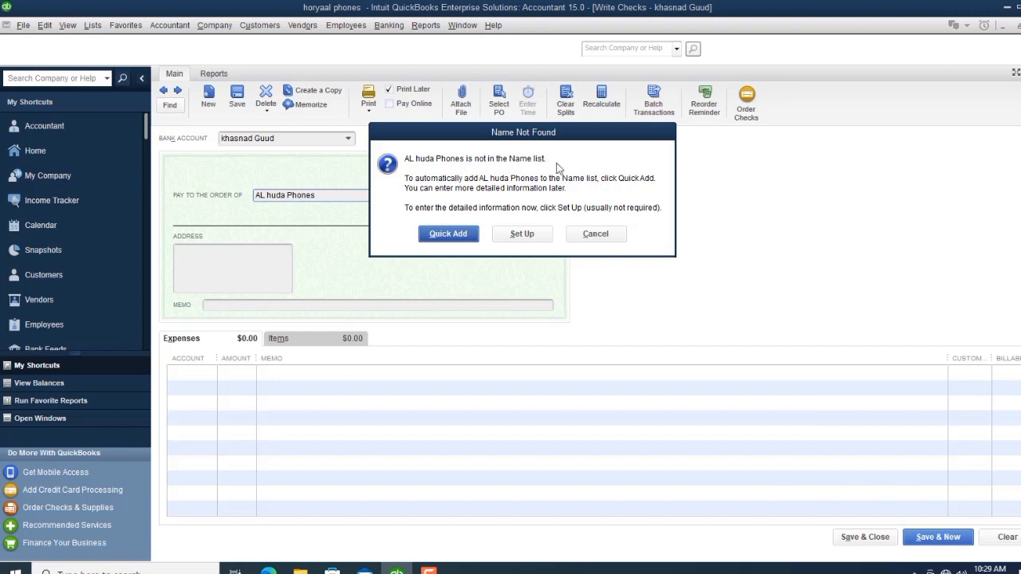
pyautogui.click(471, 242)
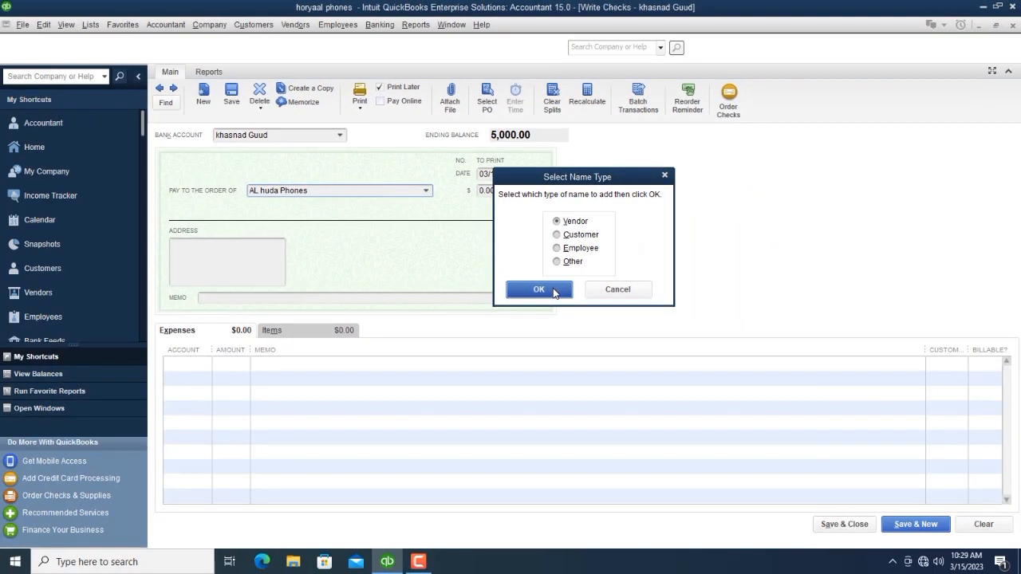
pyautogui.click(539, 290)
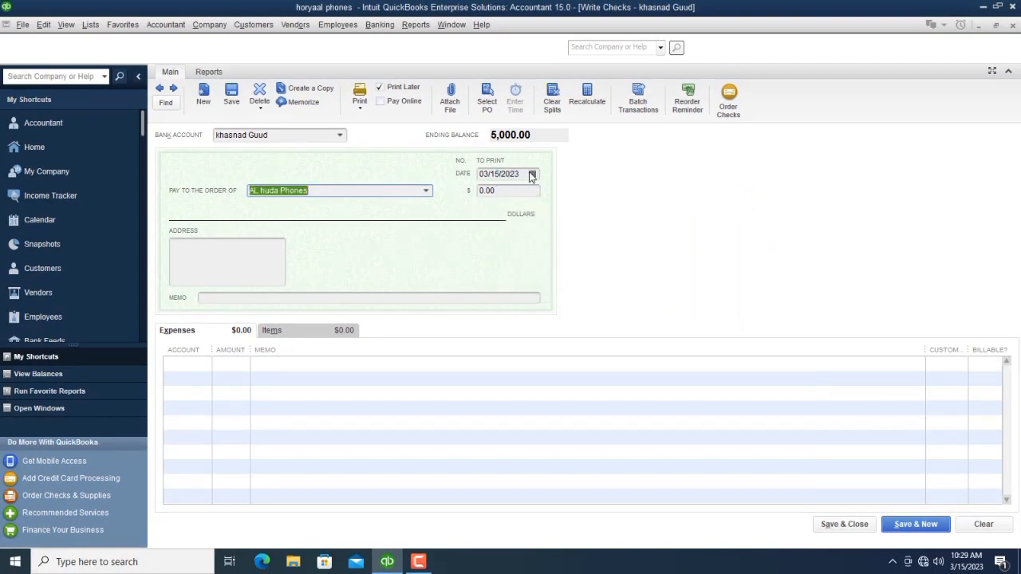
pyautogui.click(534, 175)
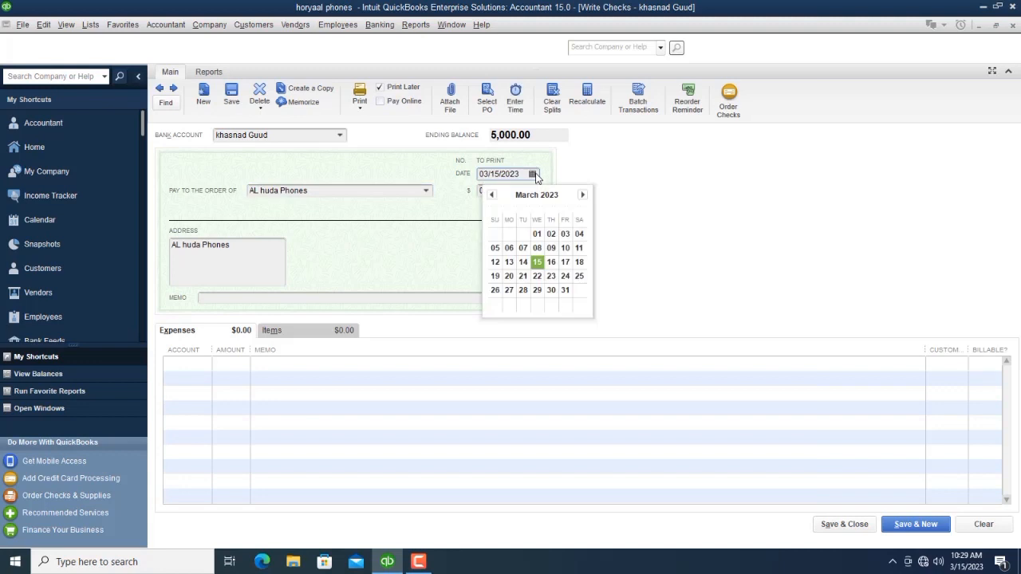
pyautogui.click(538, 264)
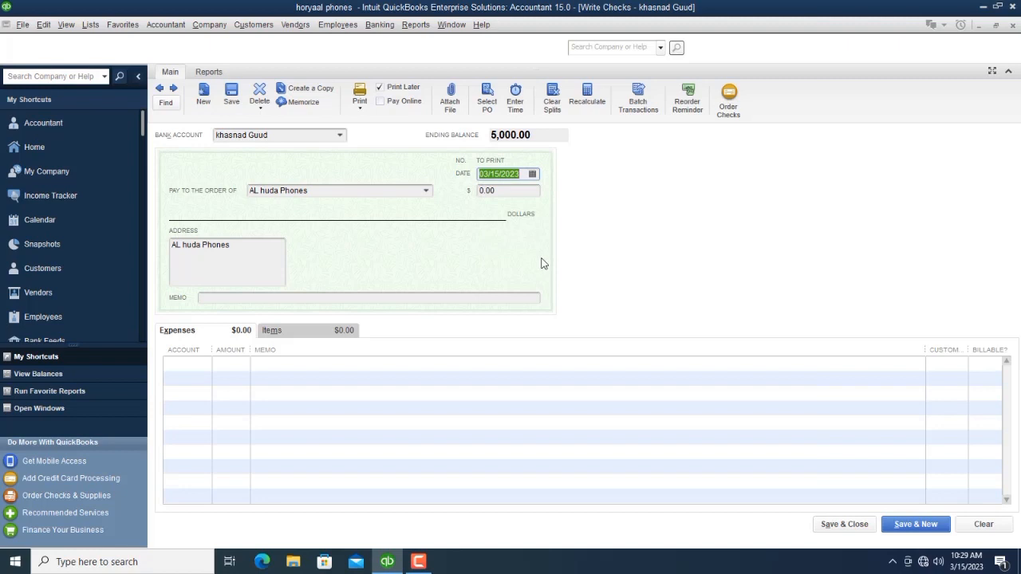
pyautogui.click(311, 300)
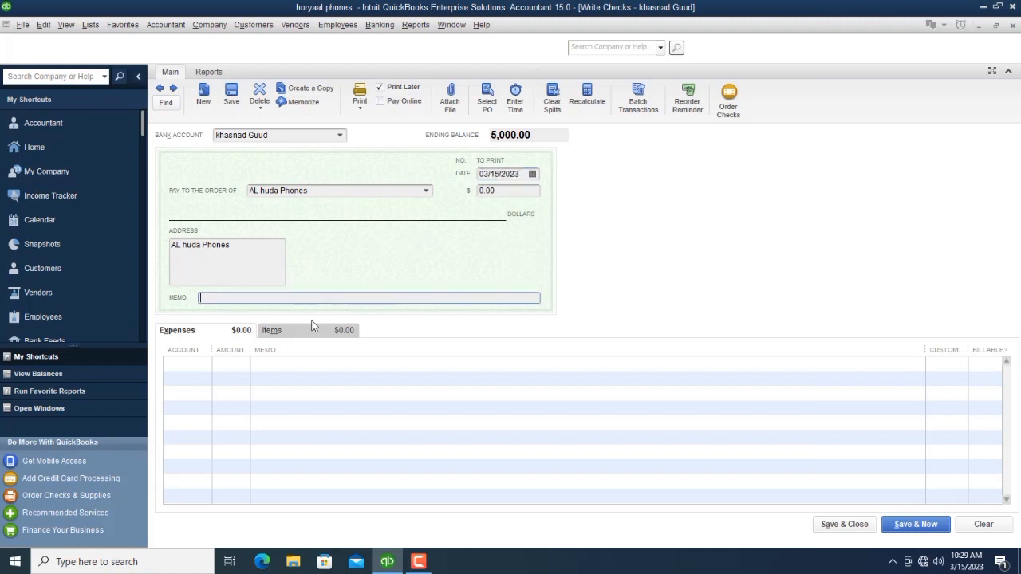
# - Enter Mobile sicco S1277 on the check's first item line and agree to add it as a new item
pyautogui.click(325, 334)
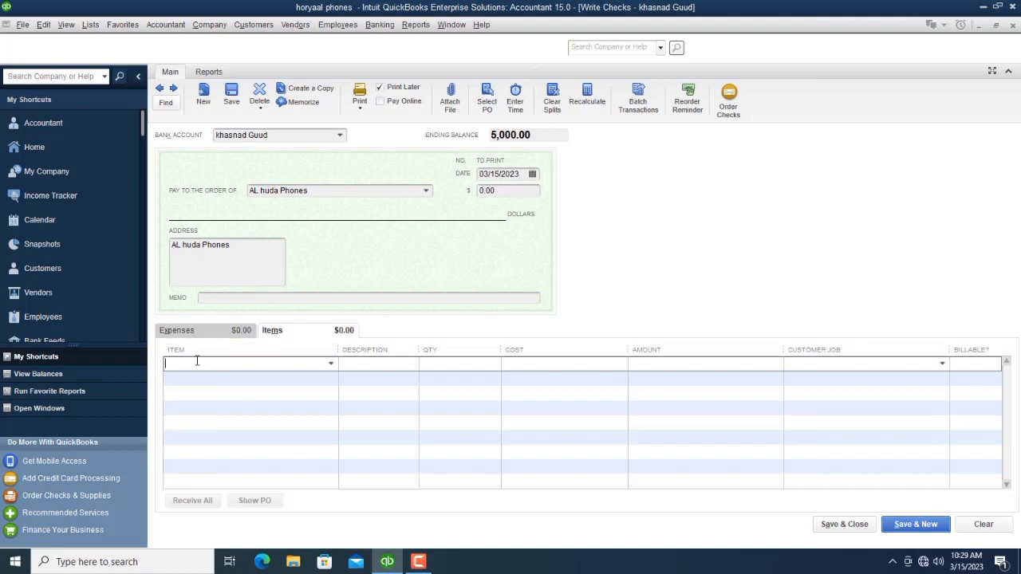
pyautogui.write('M')
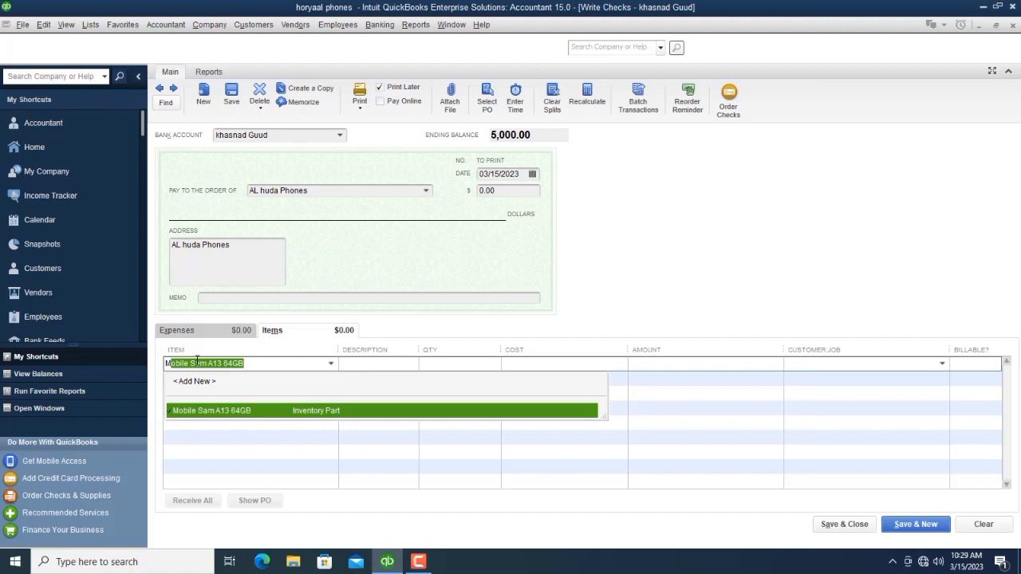
pyautogui.write('obile S')
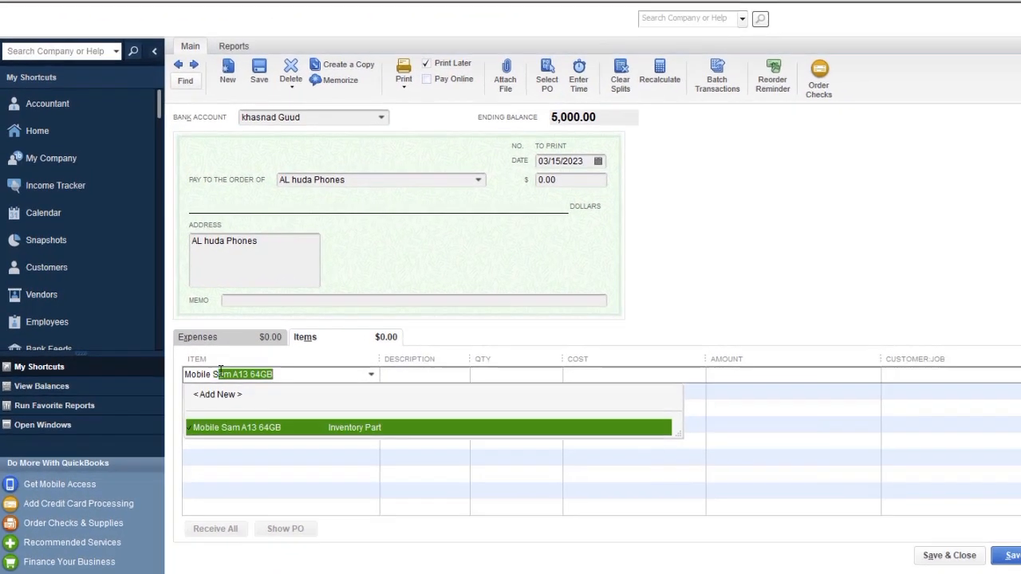
pyautogui.press('BackSpace')
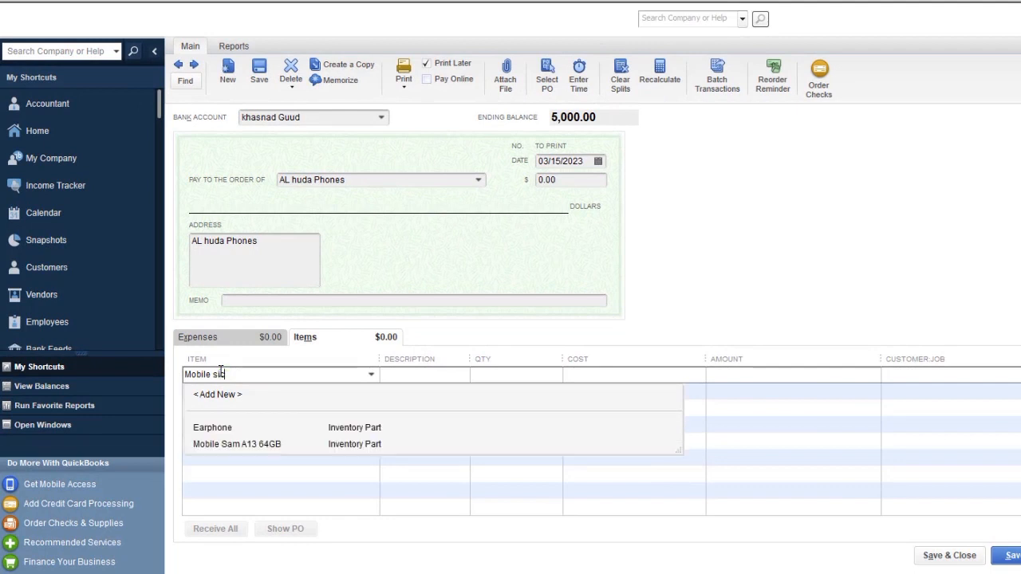
pyautogui.write('i')
pyautogui.write('cco ')
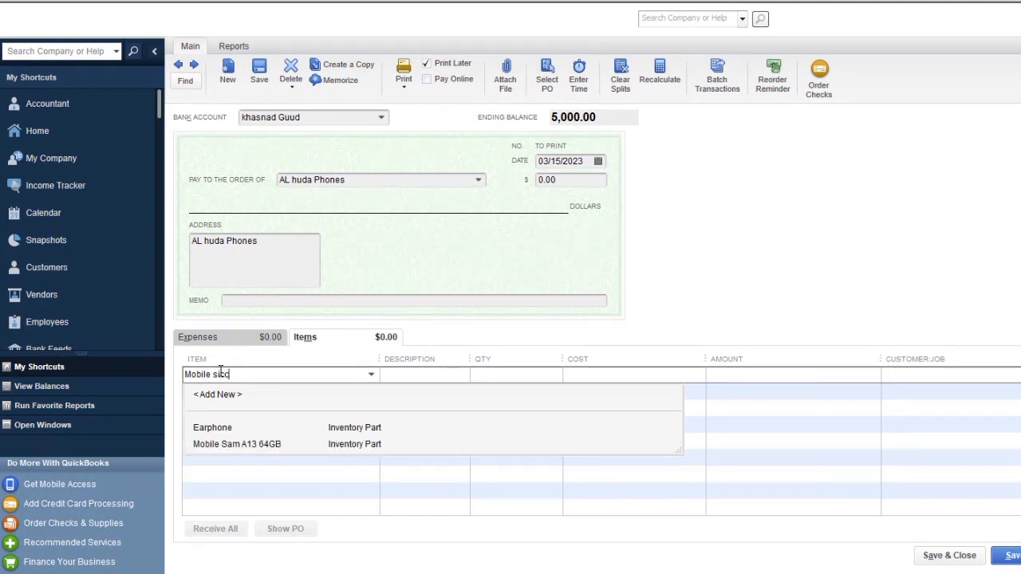
pyautogui.write('s1277')
pyautogui.press('BackSpace')
pyautogui.write('S1277')
pyautogui.click(425, 375)
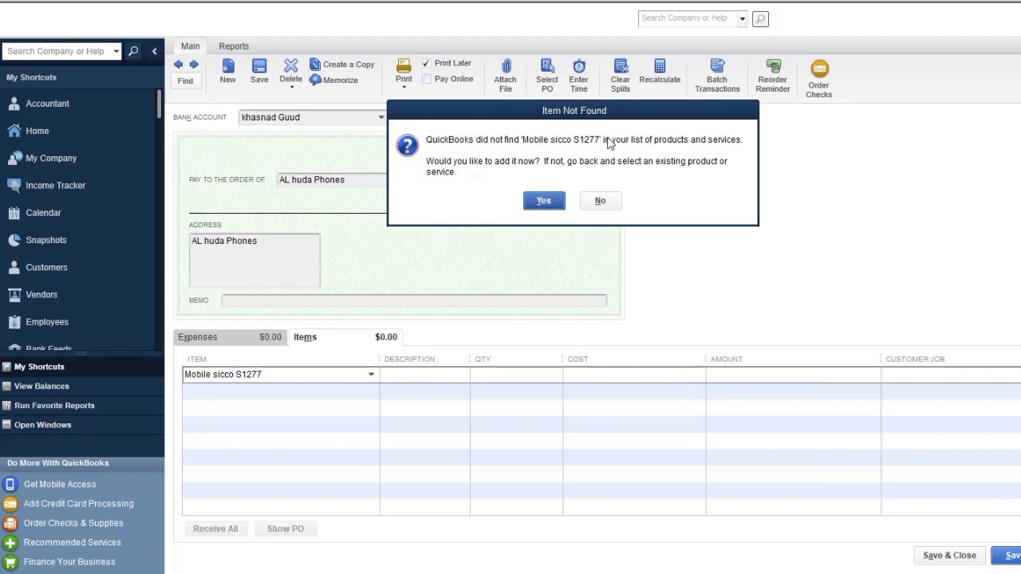
pyautogui.click(550, 202)
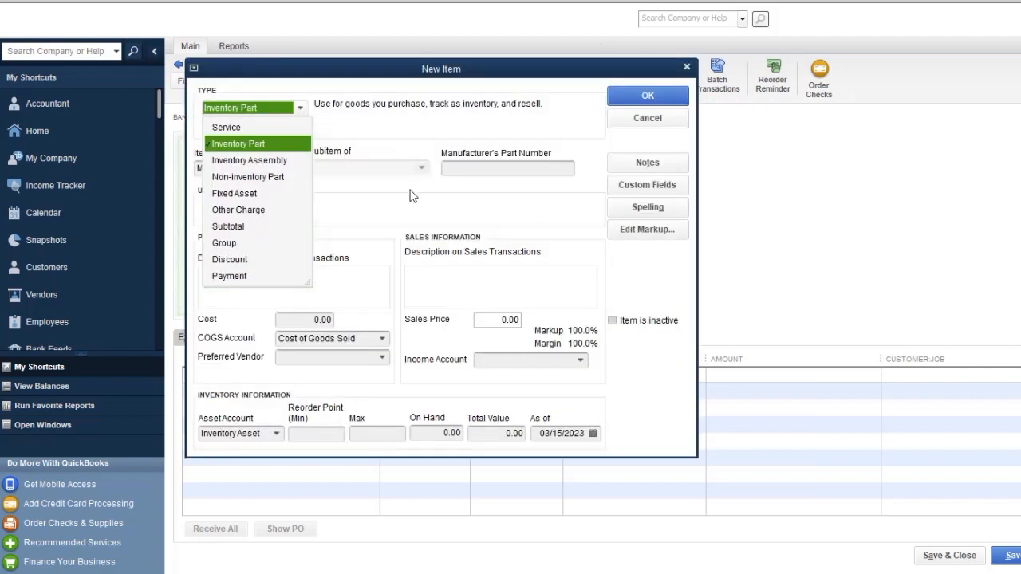
# - Save Mobile sicco S1277 as an inventory part with a cost of 13 and Sales as its income account
pyautogui.click(281, 145)
pyautogui.click(292, 319)
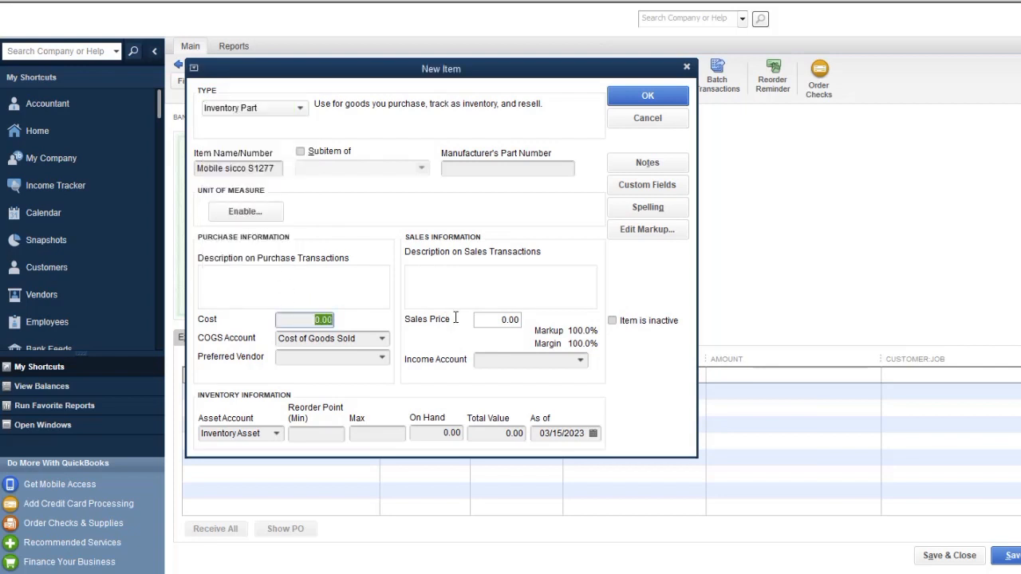
pyautogui.write('13')
pyautogui.click(520, 359)
pyautogui.write('Sales')
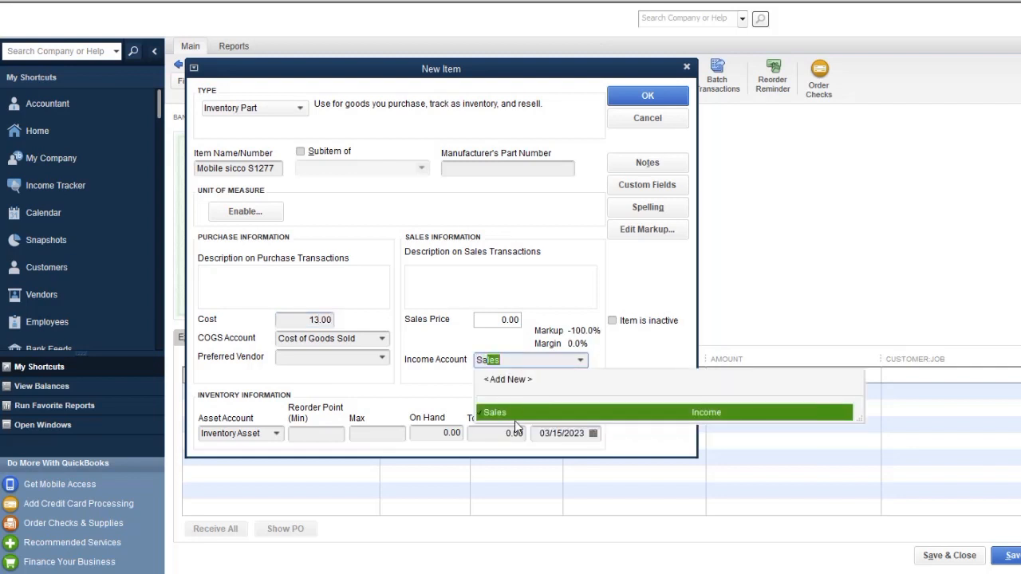
pyautogui.click(517, 415)
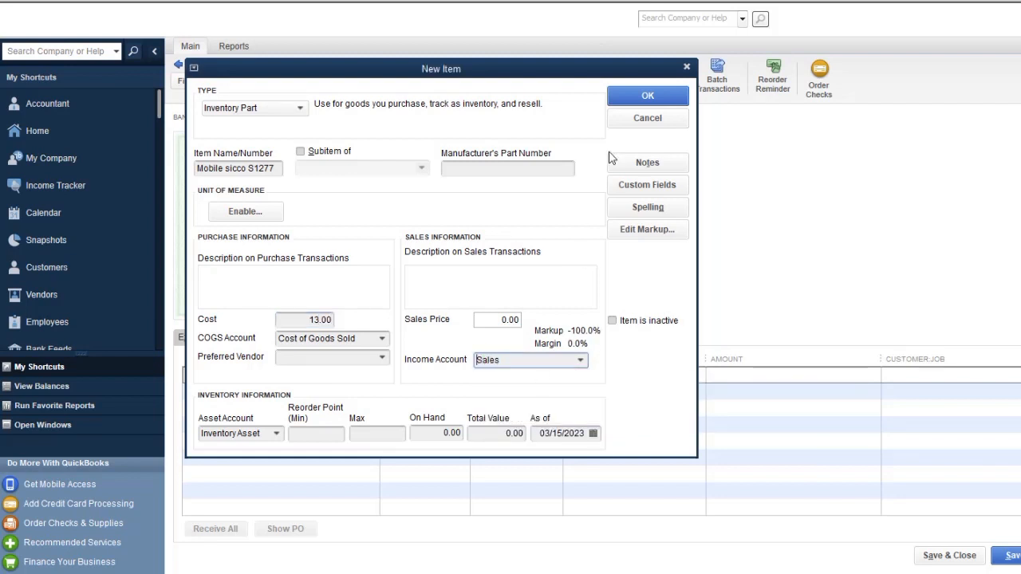
pyautogui.click(648, 97)
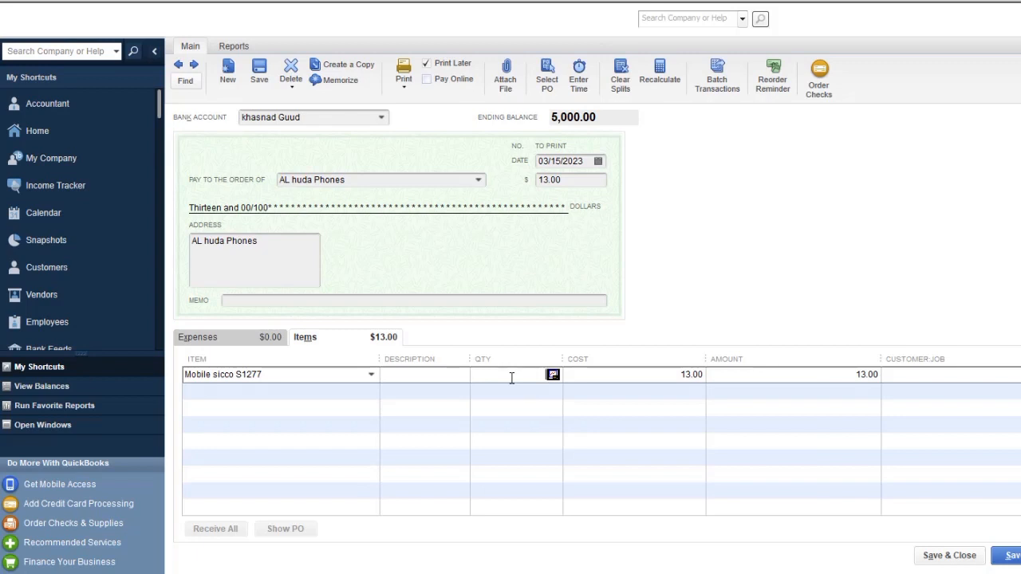
# - Set the Mobile sicco S1277 quantity to 13 and add a second line for the Earphone item with quantity 20
pyautogui.write('3')
pyautogui.click(620, 373)
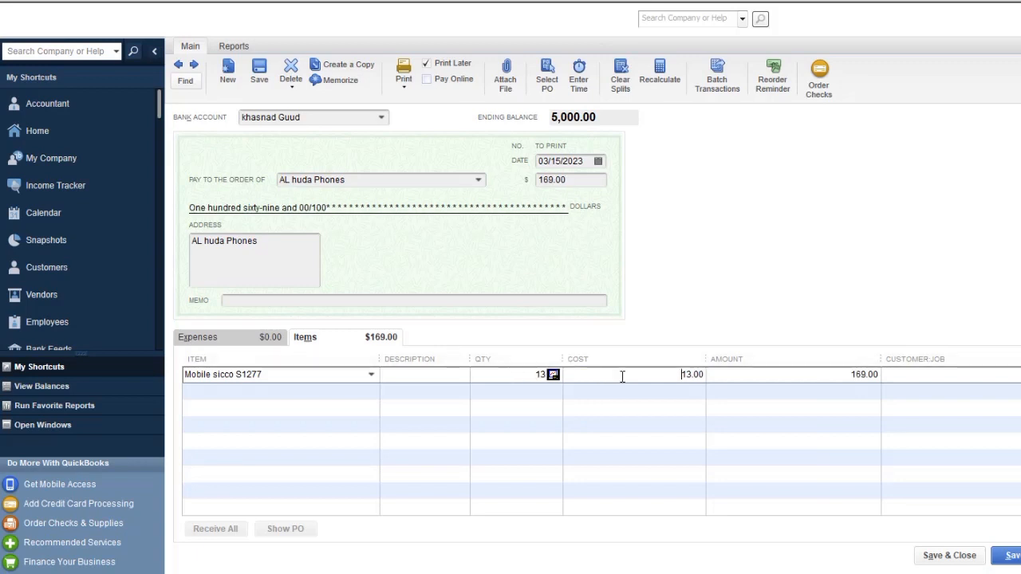
pyautogui.click(302, 392)
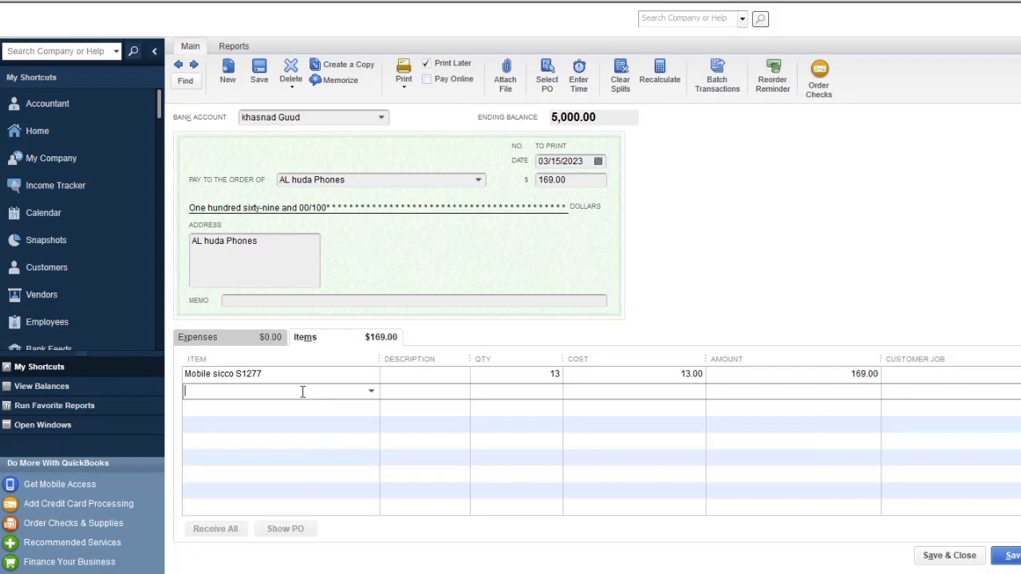
pyautogui.write('Earphone')
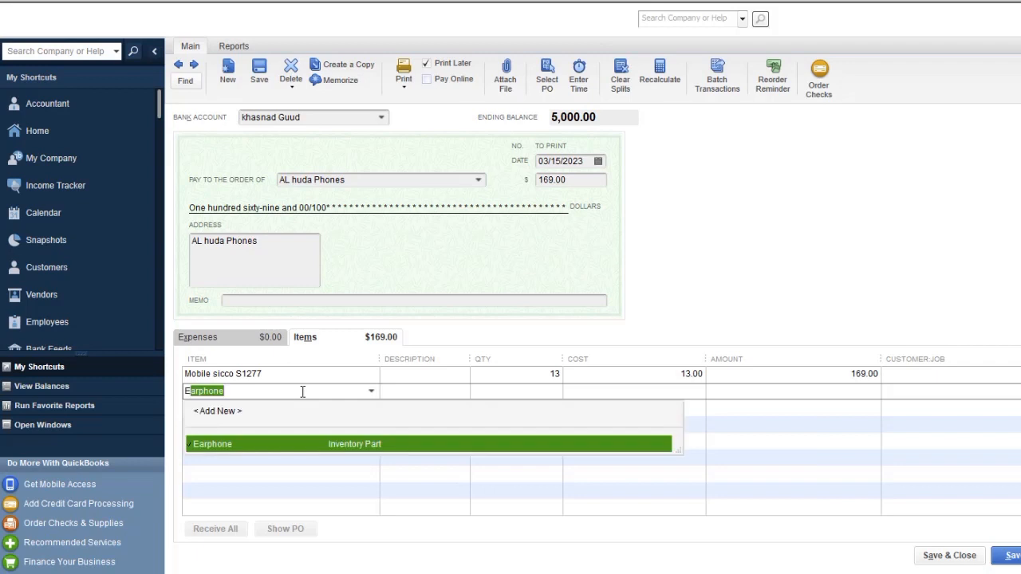
pyautogui.press('Tab')
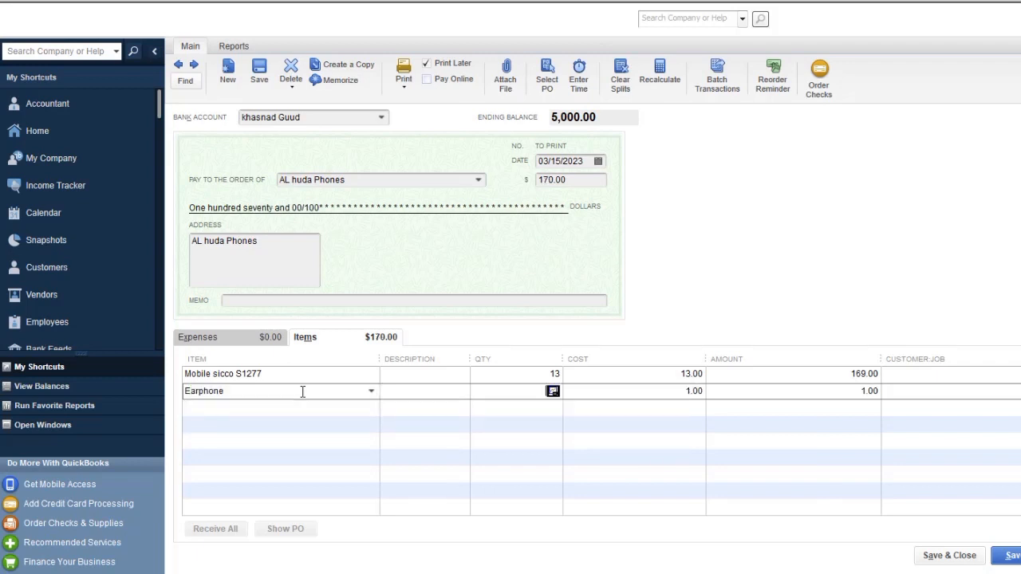
pyautogui.write('20')
pyautogui.press('Tab')
pyautogui.press('Tab')
pyautogui.press('Tab')
pyautogui.press('Tab')
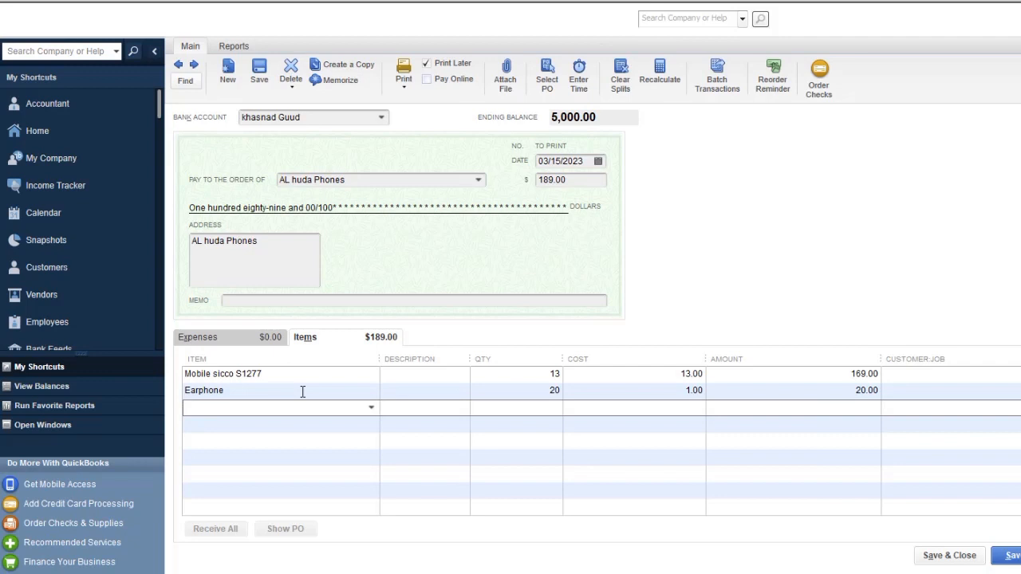
# - Add Flash 32GB on the third item line as a new inventory part costing 3, with Sales as its income account
pyautogui.write('Flash 32GB')
pyautogui.click(399, 409)
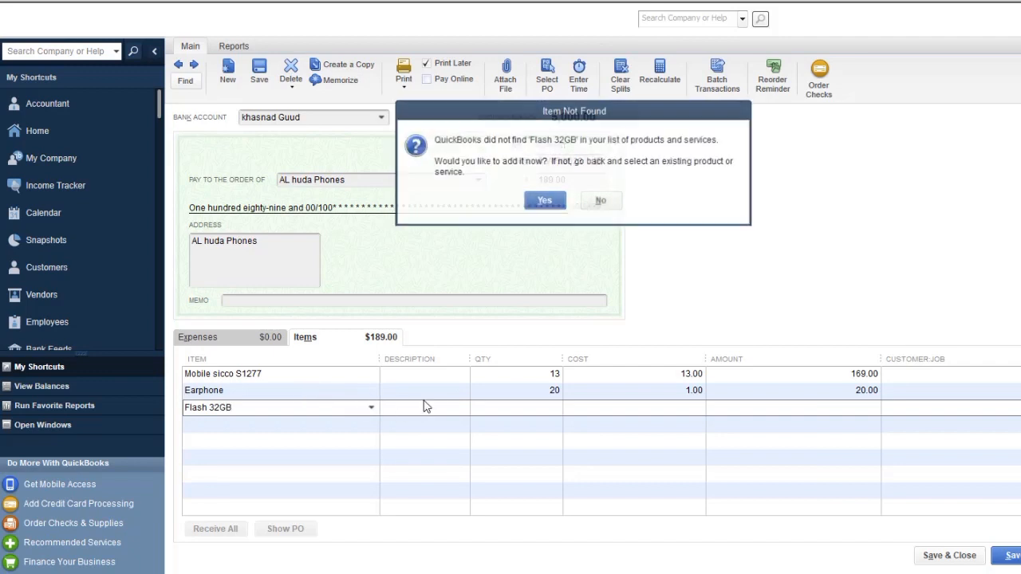
pyautogui.click(562, 200)
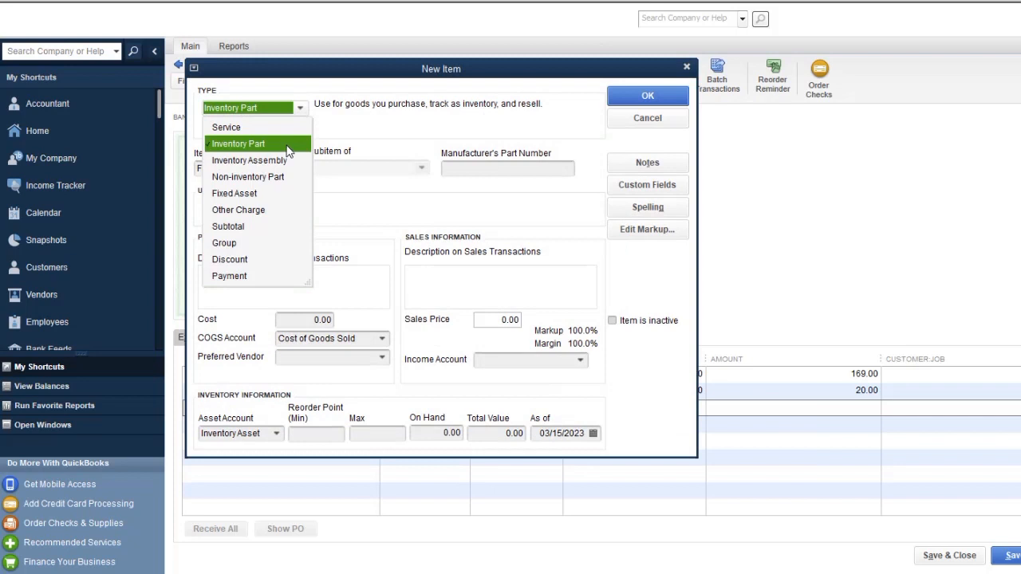
pyautogui.click(289, 148)
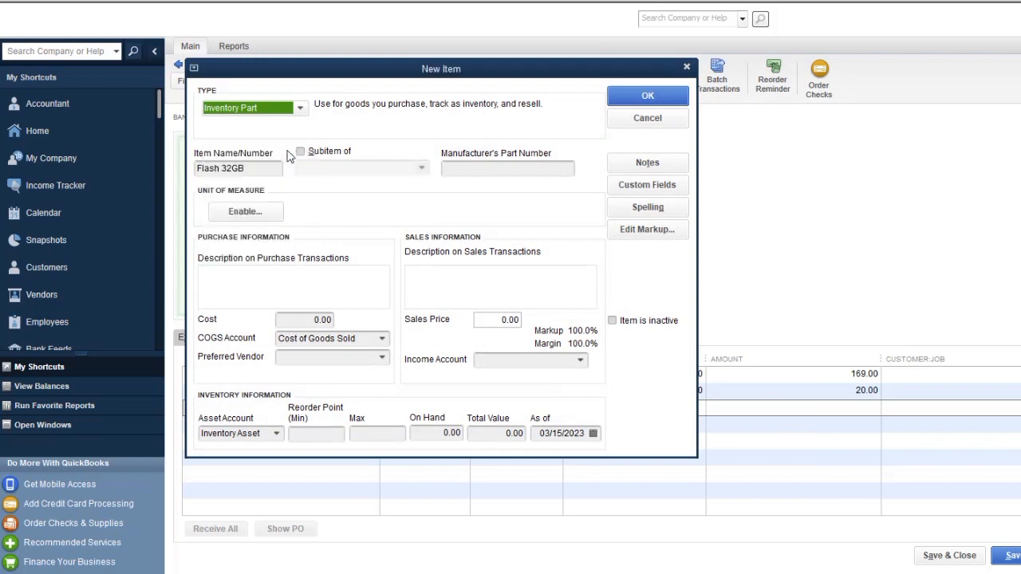
pyautogui.click(308, 320)
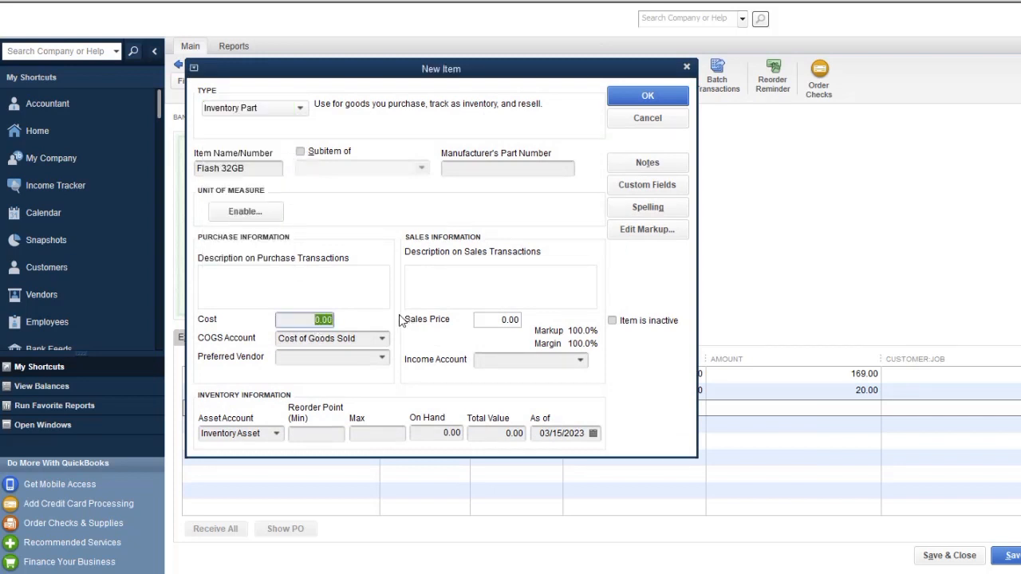
pyautogui.write('3')
pyautogui.click(494, 359)
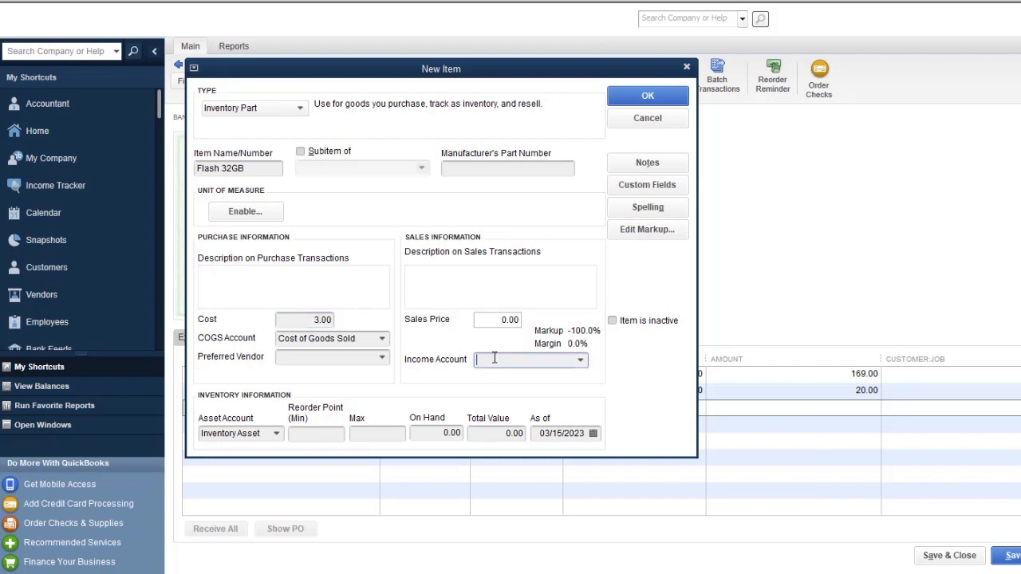
pyautogui.click(495, 359)
pyautogui.click(500, 408)
pyautogui.click(649, 95)
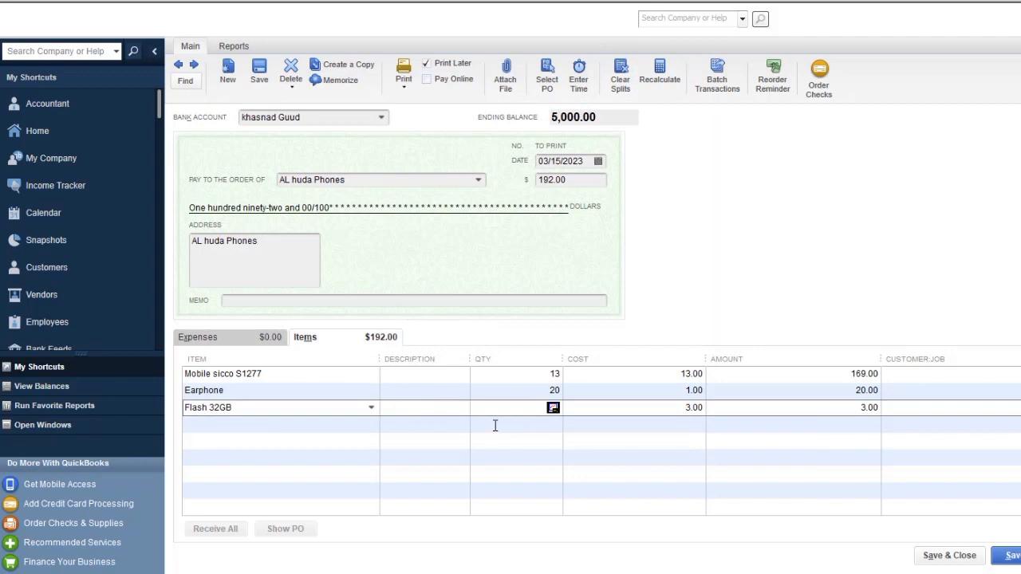
# - Set the Flash 32GB quantity to 5 and review the bank account chosen for the check
pyautogui.write('5')
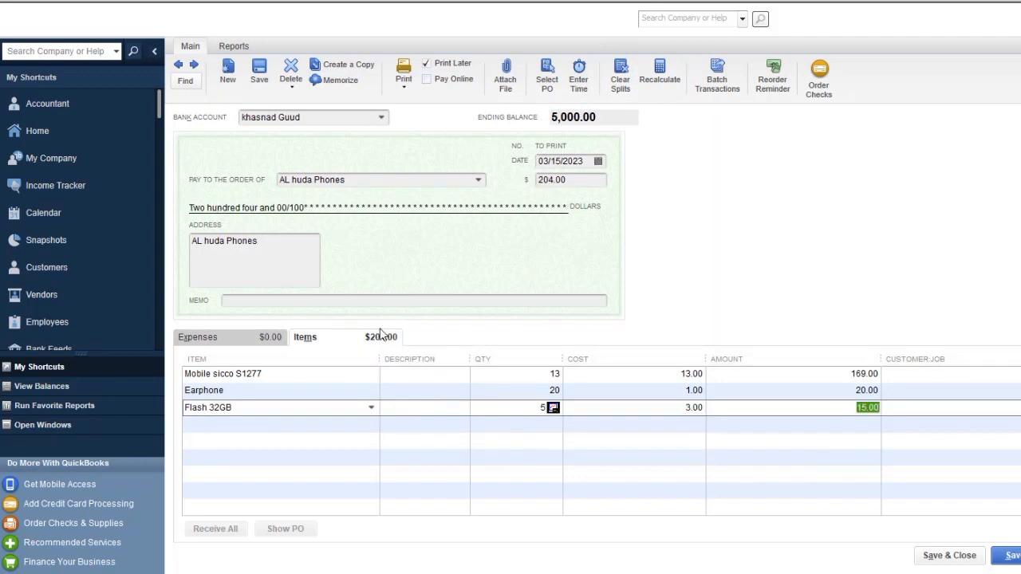
pyautogui.click(385, 300)
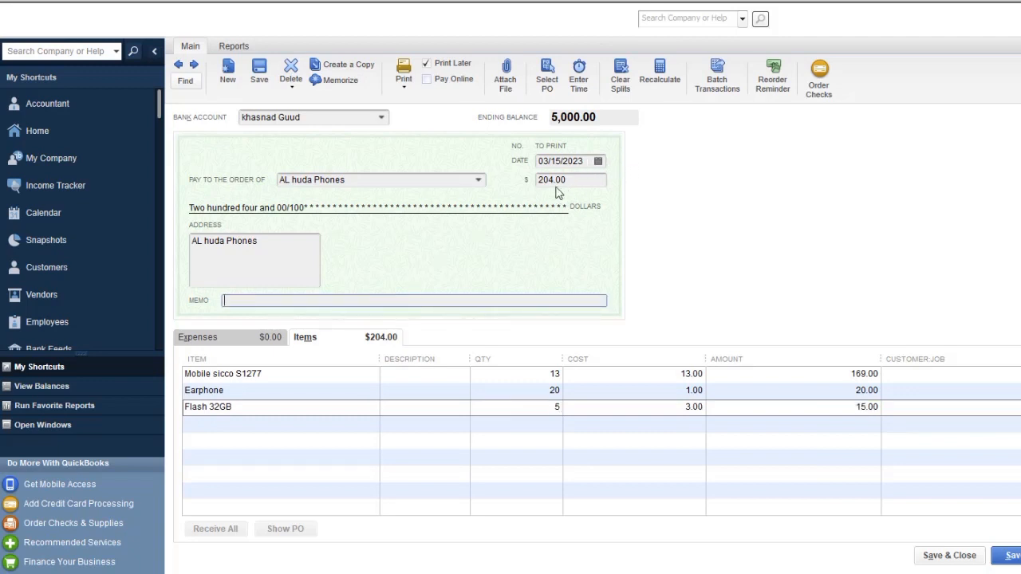
pyautogui.click(382, 117)
pyautogui.click(384, 119)
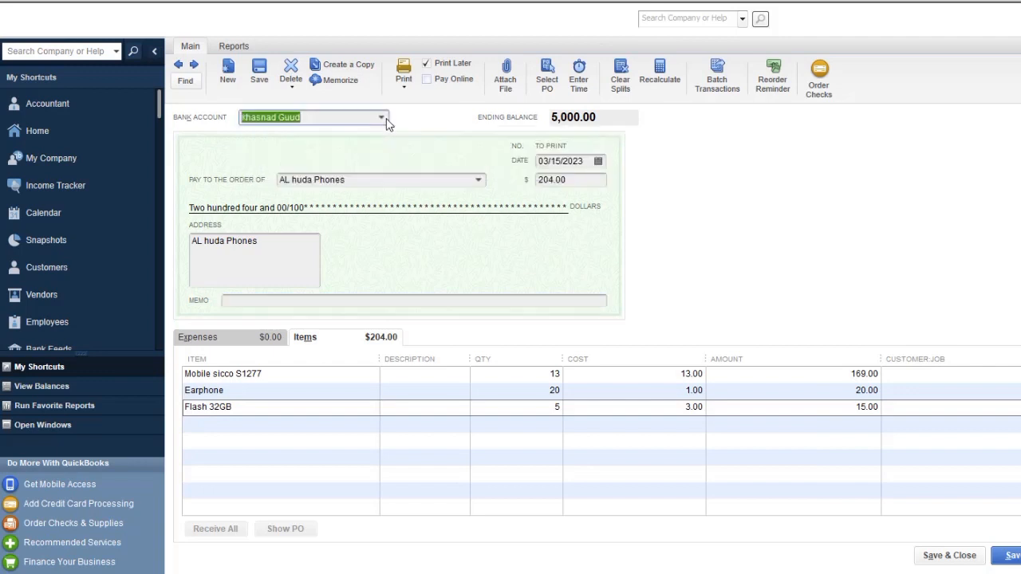
# - Keep khasnad Guud as the bank account, then save the AL huda Phones check and close it
pyautogui.click(339, 119)
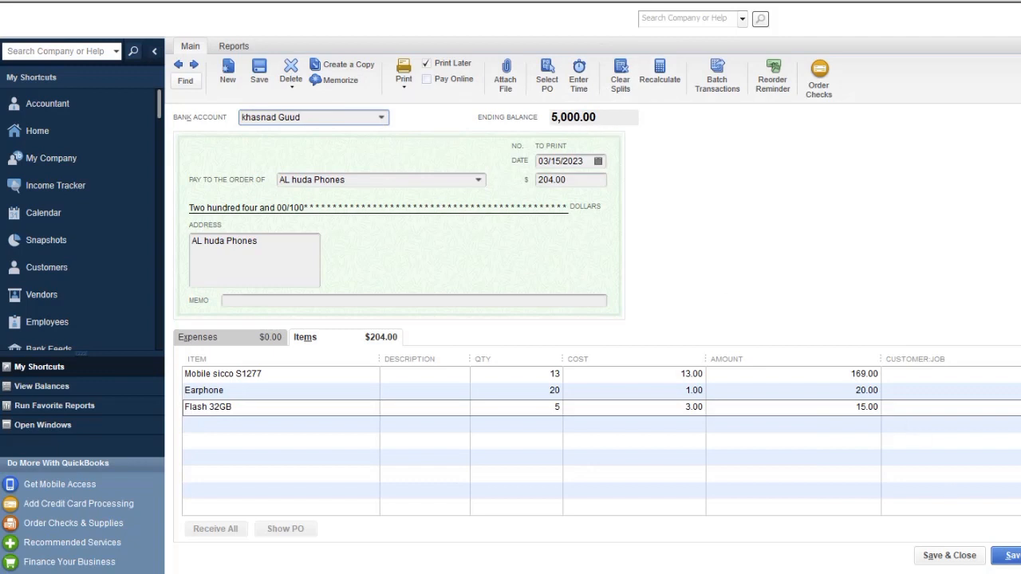
pyautogui.click(971, 557)
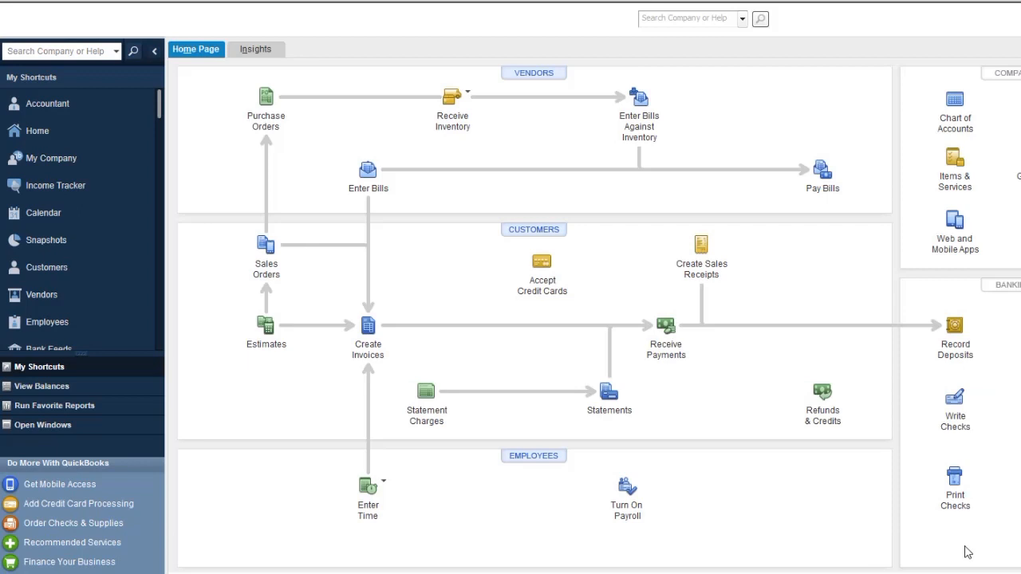
# - Open the Item List and check the total quantities on hand for Mobile Sam A13 64GB, Flash 32GB and Mobile sicco S1277
pyautogui.click(101, 3)
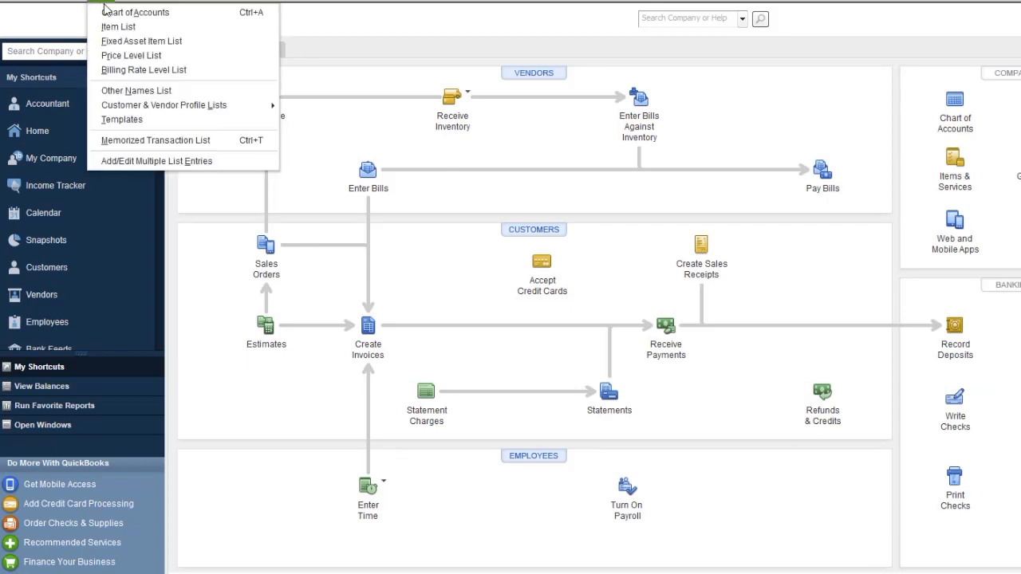
pyautogui.click(110, 27)
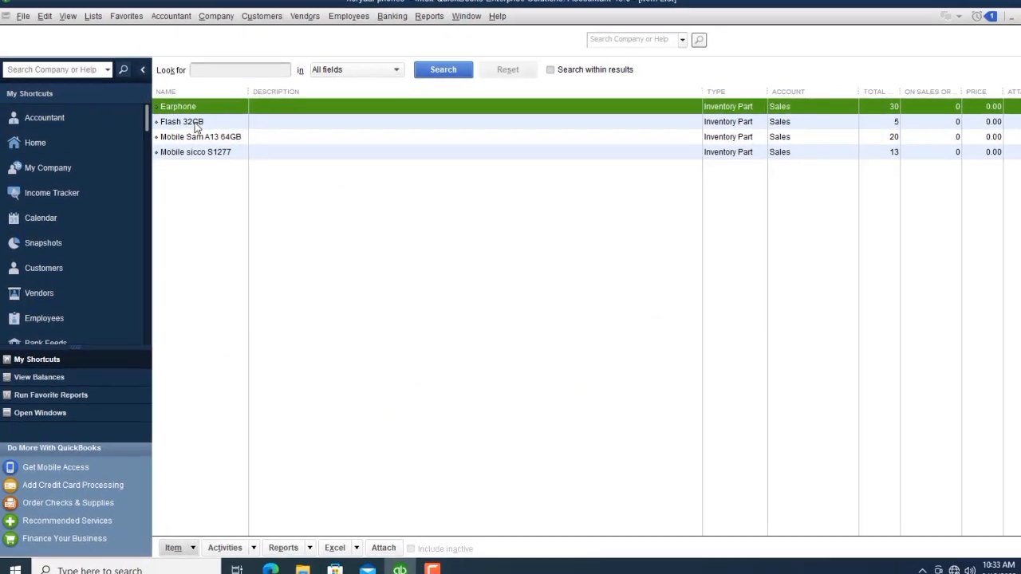
pyautogui.click(222, 138)
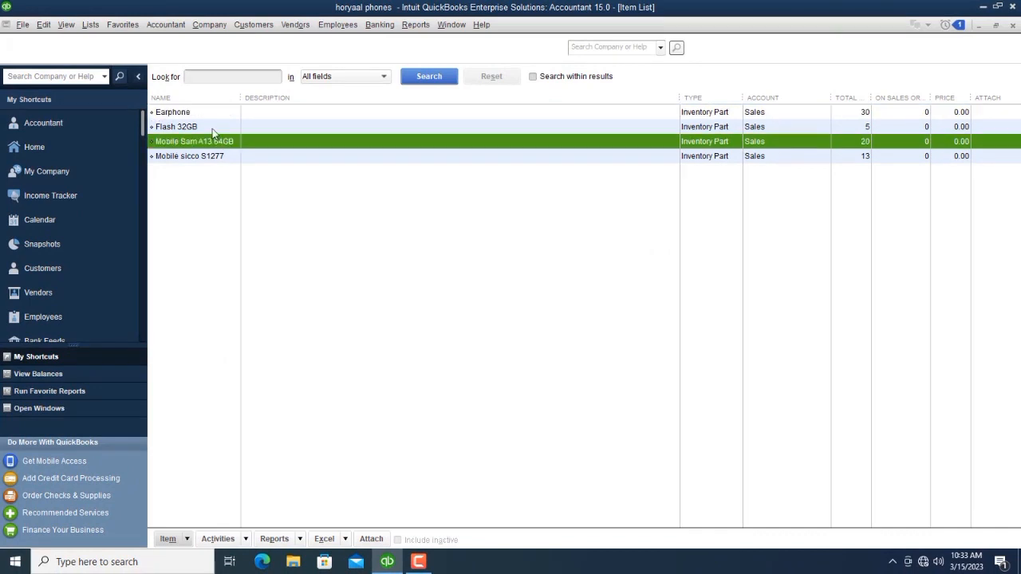
pyautogui.click(221, 126)
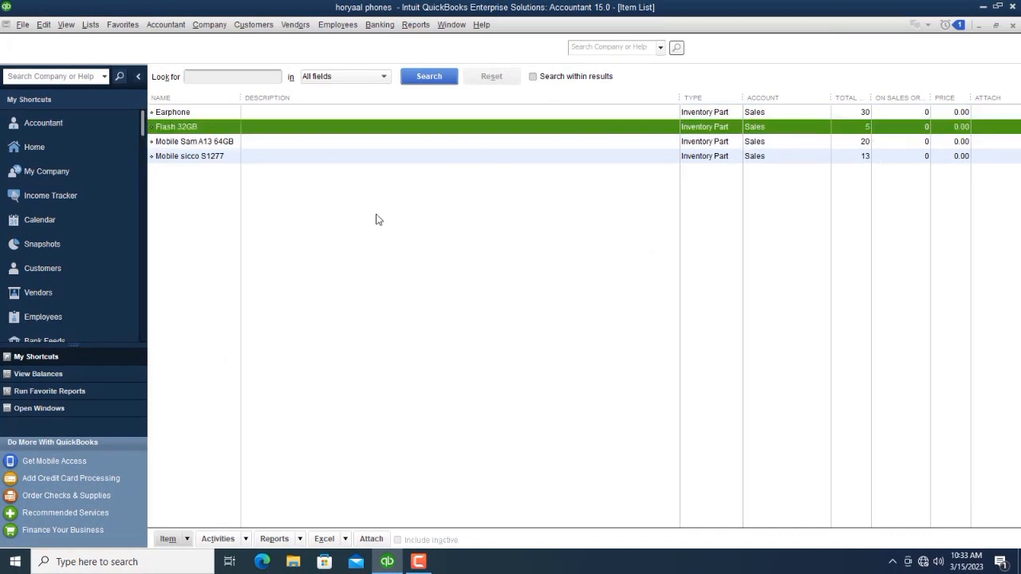
pyautogui.click(348, 159)
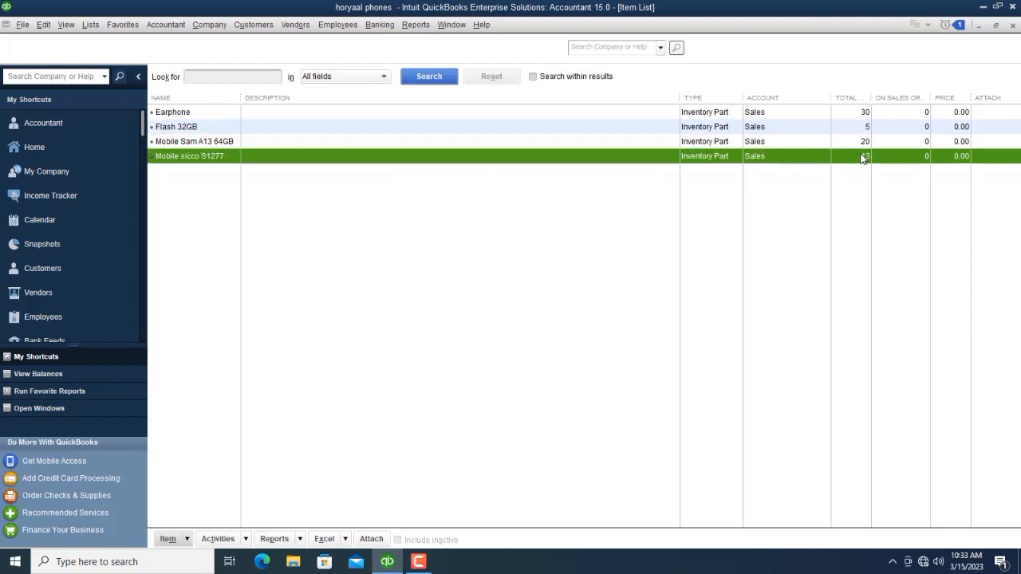